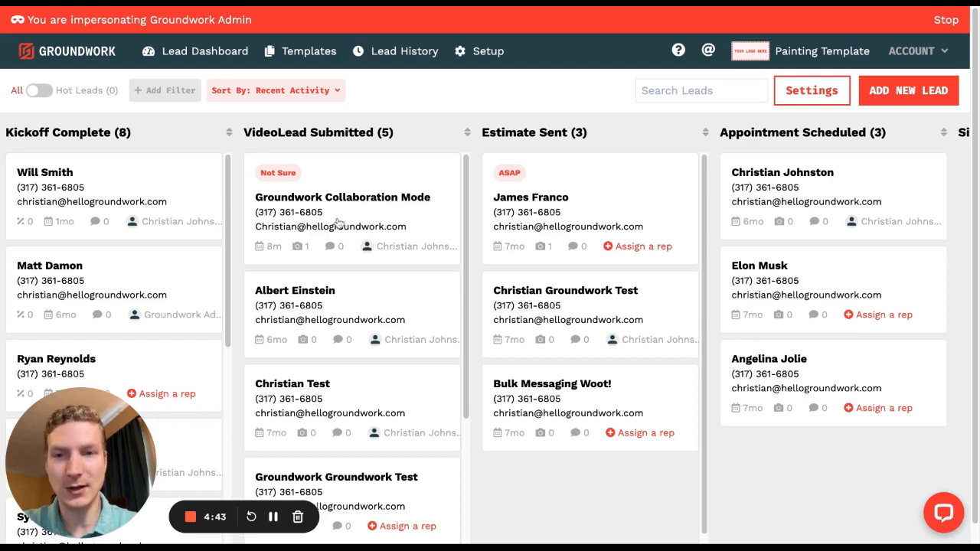
Step: Open the Groundwork Collaboration Mode lead's uploaded house photo in collaboration mode
{"action": "left_click", "coordinate": [337, 222]}
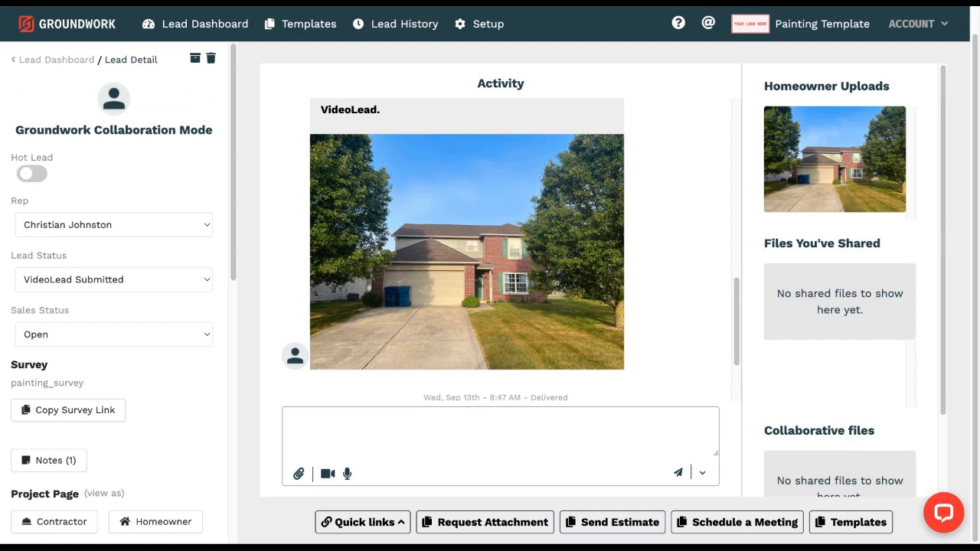
{"action": "left_click", "coordinate": [475, 257]}
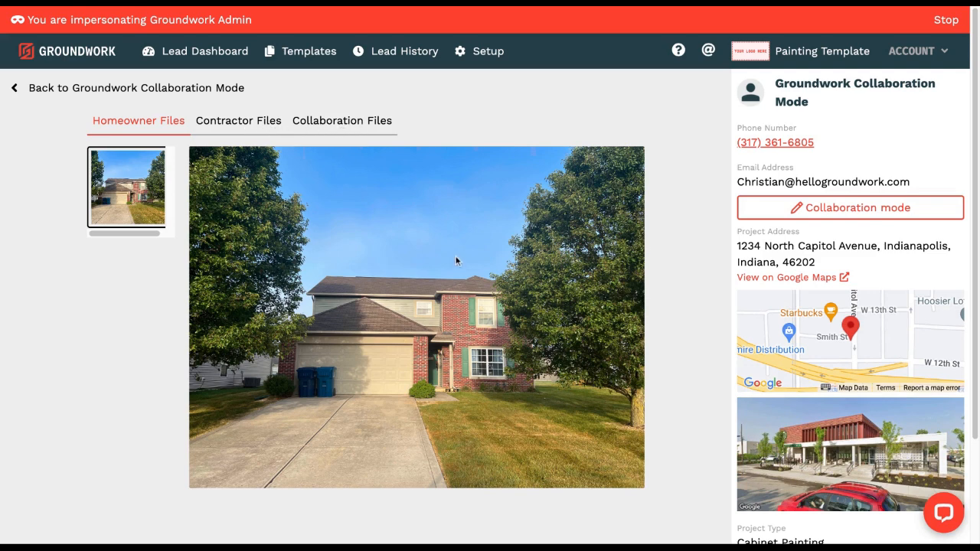
{"action": "left_click", "coordinate": [825, 216]}
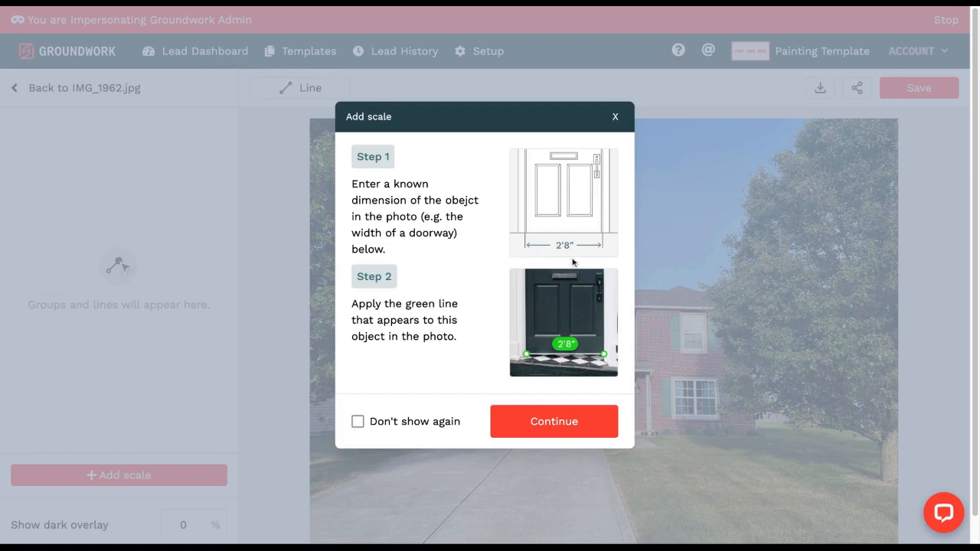
Step: Add a scale reference with a known dimension of 2 feet 8 inches to the design
{"action": "left_click", "coordinate": [553, 424]}
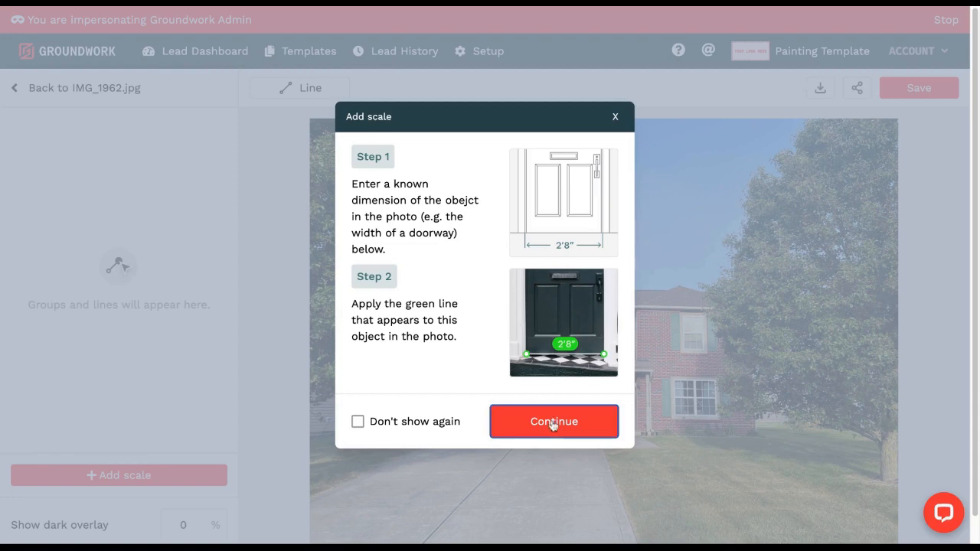
{"action": "left_click", "coordinate": [445, 274]}
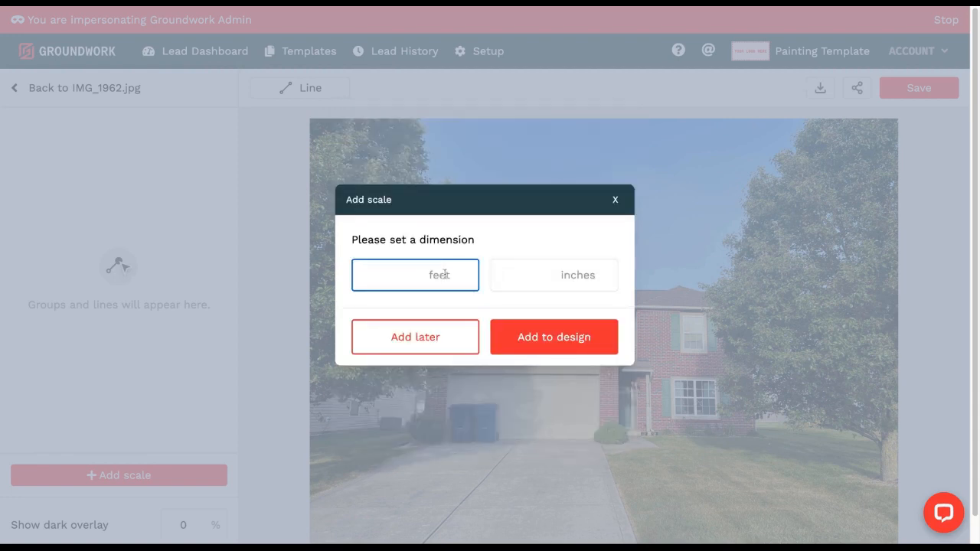
{"action": "type", "text": "2"}
{"action": "left_click", "coordinate": [548, 278]}
{"action": "type", "text": "8"}
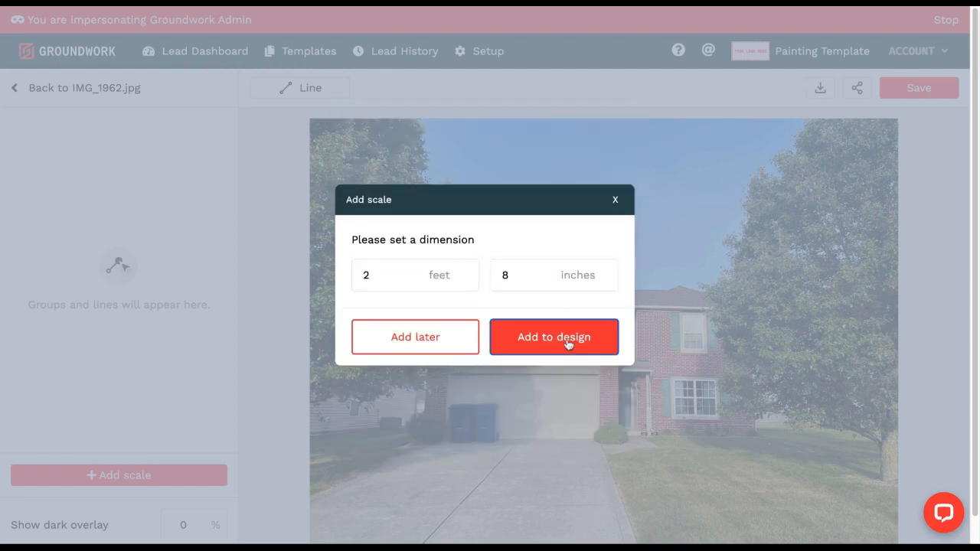
{"action": "left_click", "coordinate": [569, 343]}
Step: Fit the scale line to the width of the front door in the photo and hide the scale
{"action": "mouse_move", "coordinate": [391, 185]}
{"action": "left_mouse_down"}
{"action": "mouse_move", "coordinate": [504, 280]}
{"action": "mouse_move", "coordinate": [616, 402]}
{"action": "mouse_move", "coordinate": [610, 385]}
{"action": "mouse_move", "coordinate": [655, 399]}
{"action": "mouse_move", "coordinate": [641, 399]}
{"action": "left_mouse_up"}
{"action": "scroll", "coordinate": [680, 402], "scroll_direction": "down", "scroll_amount": 1}
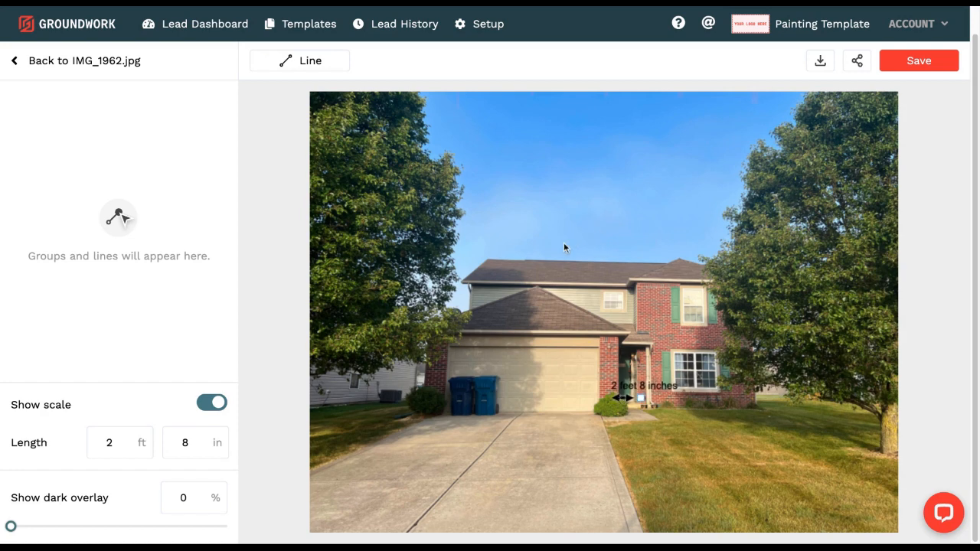
{"action": "left_click", "coordinate": [215, 405]}
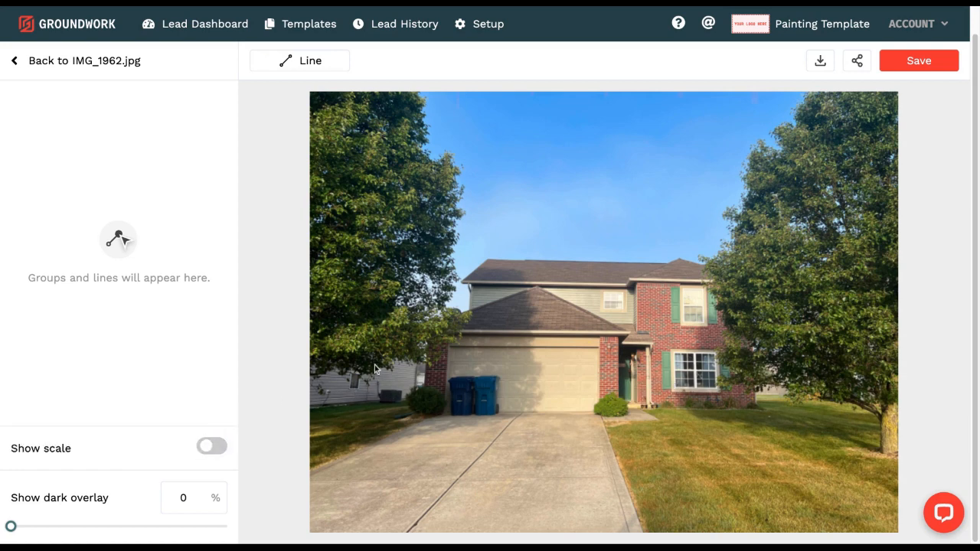
Step: Add a line named Ridge 1 in a new group Ridge, drawn along the garage eave about 24 ft long
{"action": "left_click", "coordinate": [298, 64]}
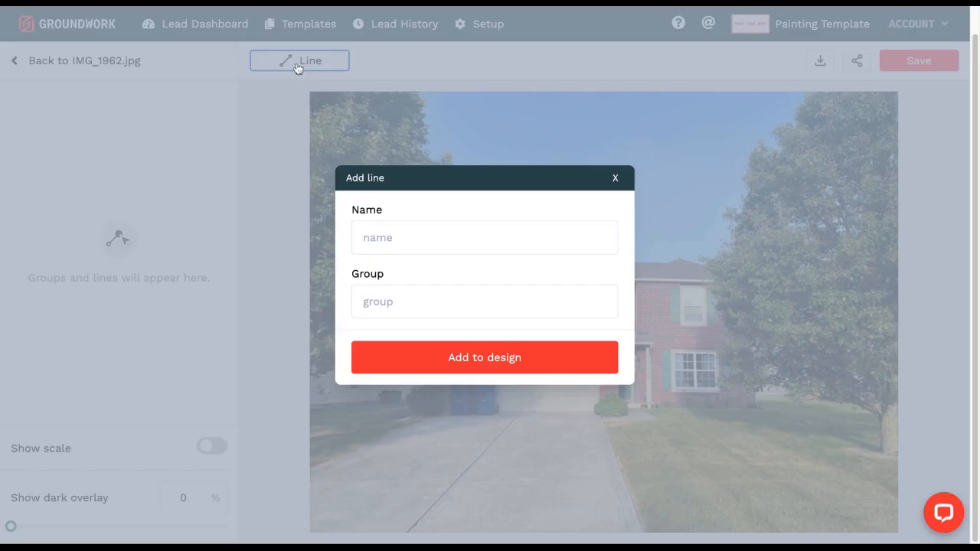
{"action": "left_click", "coordinate": [414, 231]}
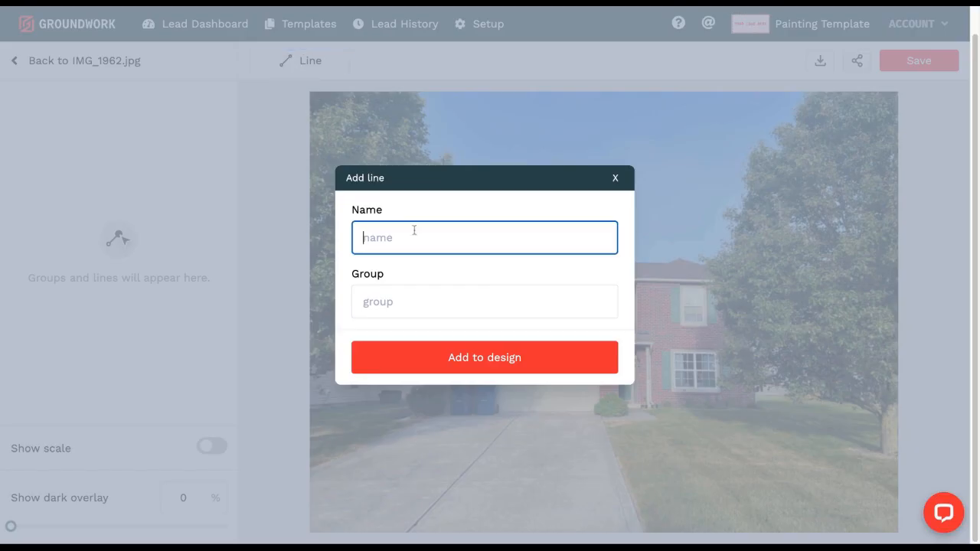
{"action": "type", "text": "Ridge"}
{"action": "left_click", "coordinate": [446, 310]}
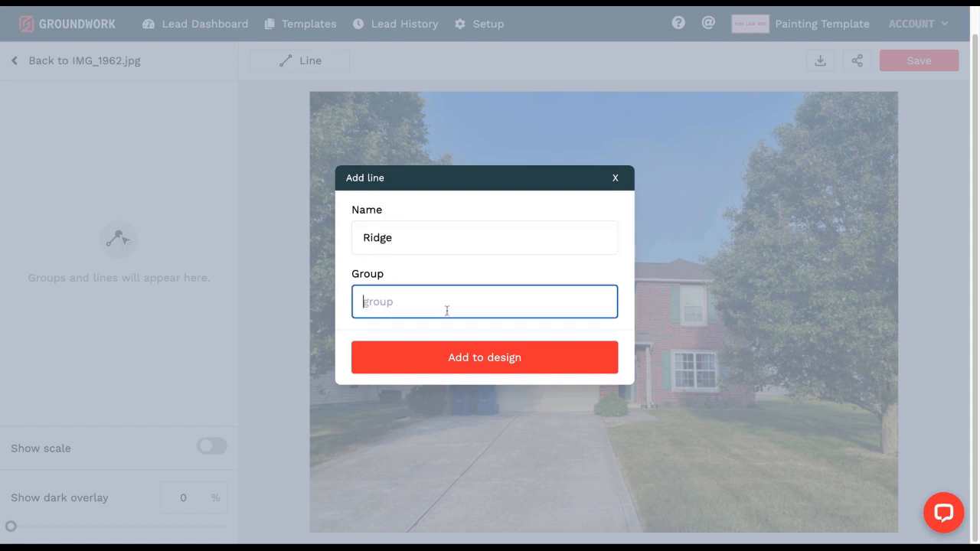
{"action": "left_click", "coordinate": [452, 236]}
{"action": "type", "text": "1"}
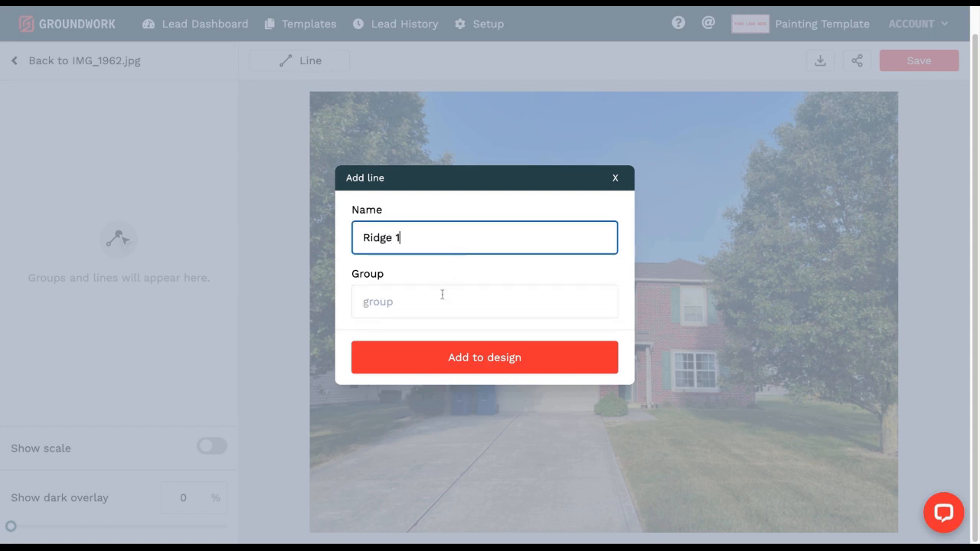
{"action": "left_click", "coordinate": [442, 298]}
{"action": "type", "text": "Ridge"}
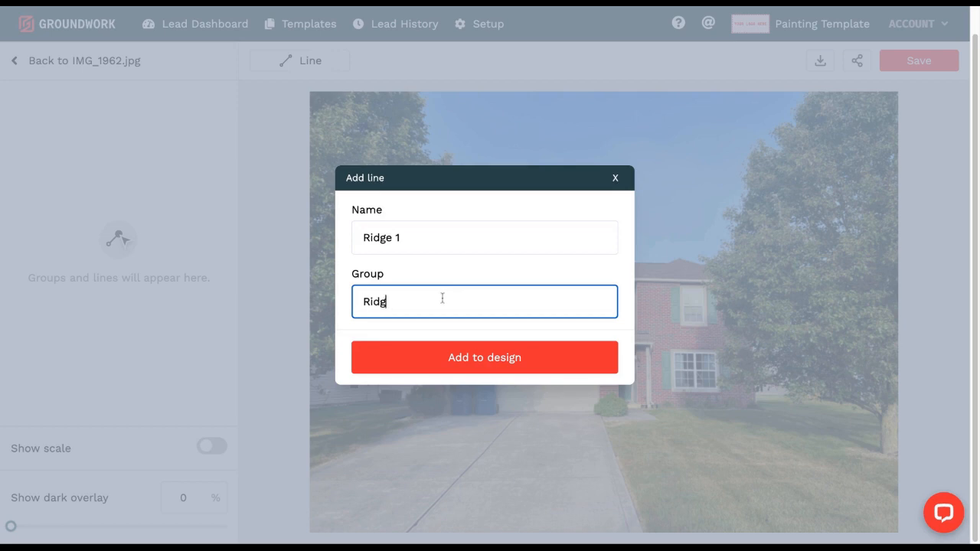
{"action": "left_click", "coordinate": [449, 351]}
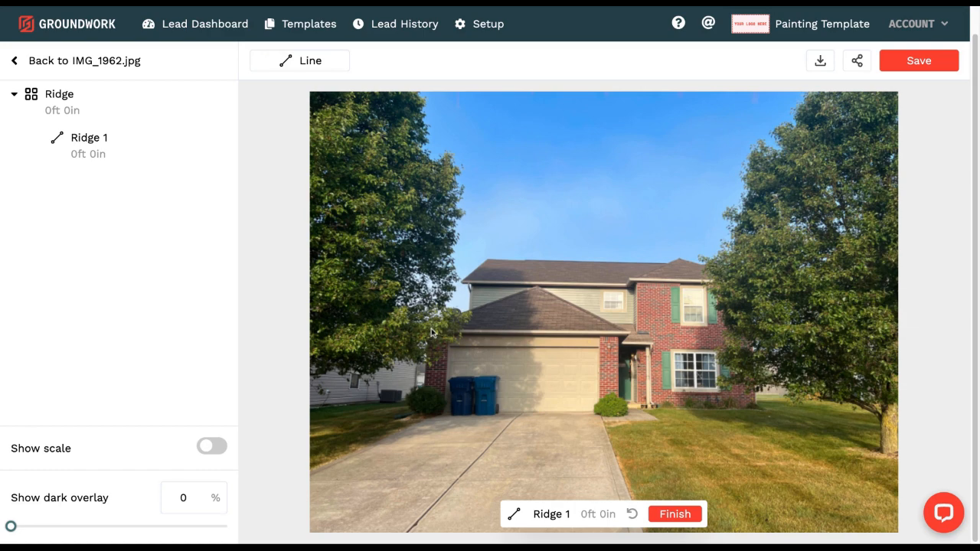
{"action": "left_click", "coordinate": [629, 337]}
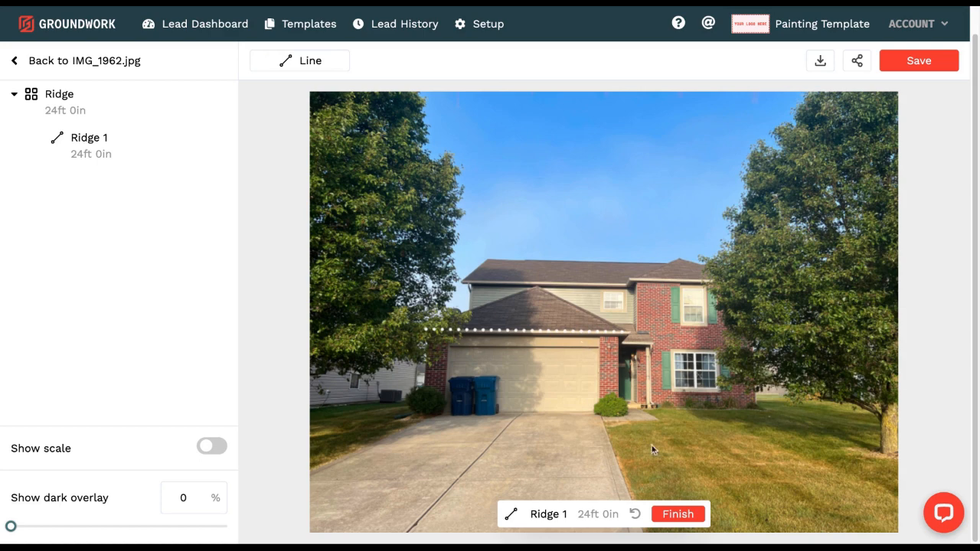
{"action": "left_click", "coordinate": [678, 515]}
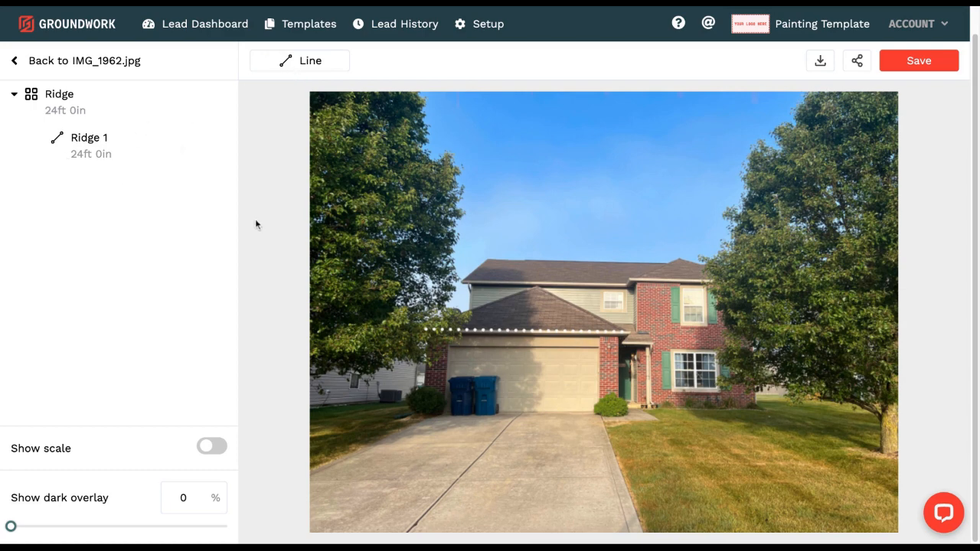
Step: Add a line named Ridge 2 to the Ridge group, drawn along the upper-story eaves about 21 ft 8 in long
{"action": "left_click", "coordinate": [287, 64]}
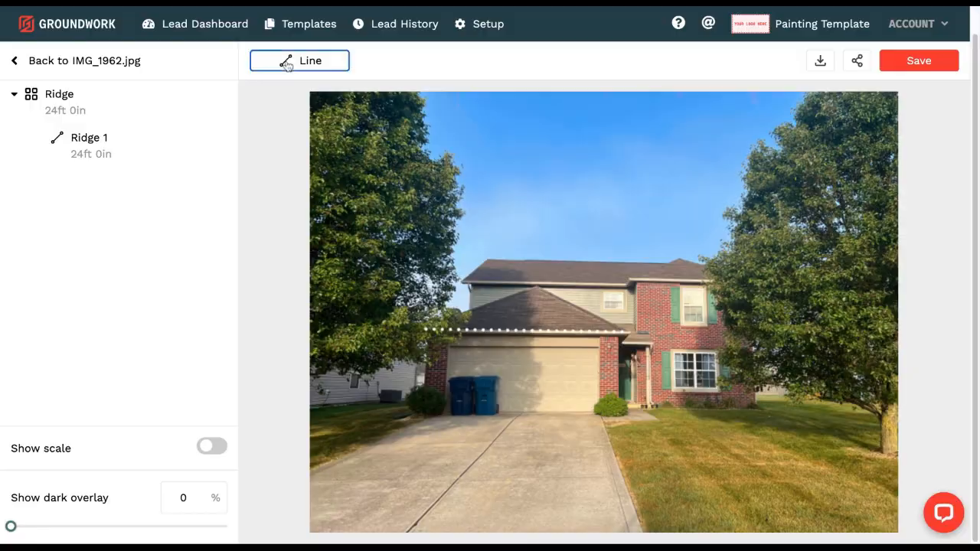
{"action": "left_click", "coordinate": [402, 222]}
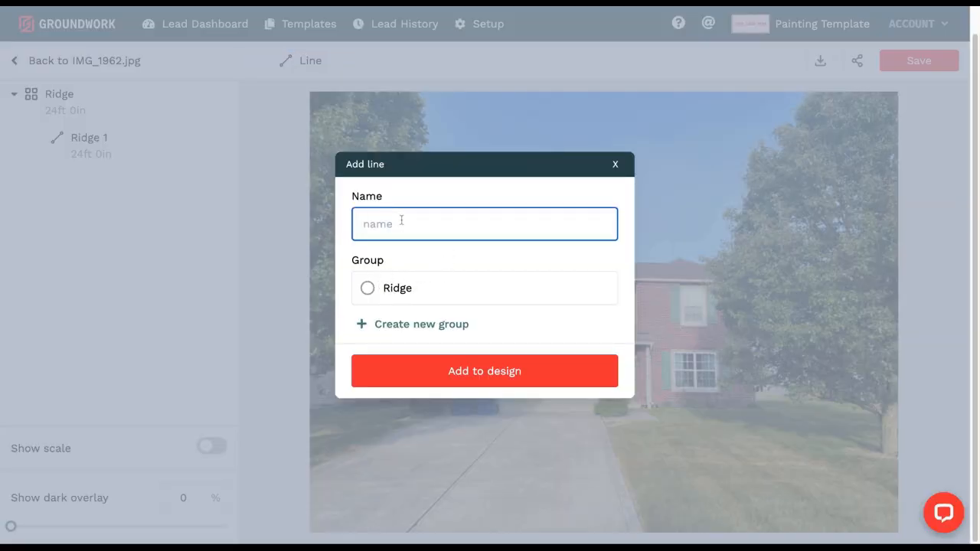
{"action": "left_click", "coordinate": [366, 288]}
{"action": "left_click", "coordinate": [421, 231]}
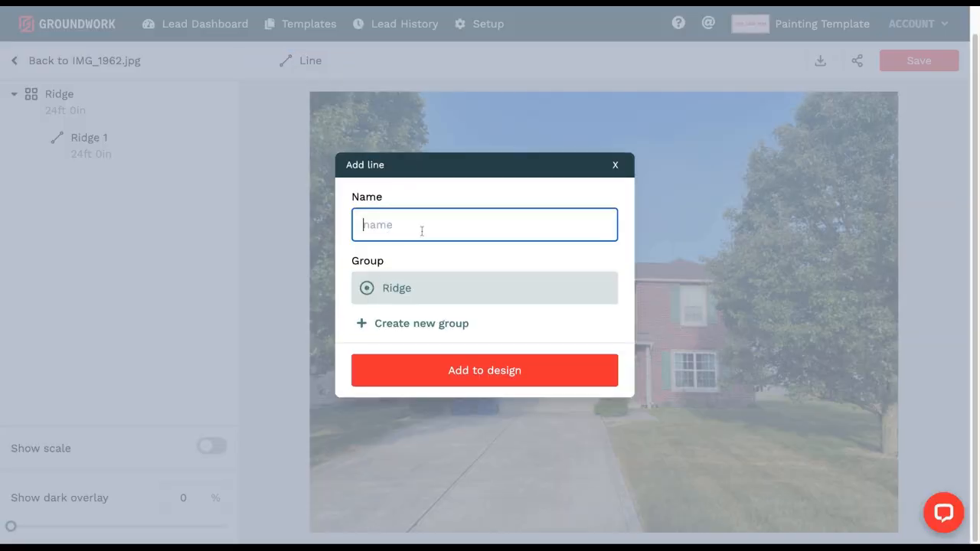
{"action": "type", "text": "Ridge 2"}
{"action": "left_click", "coordinate": [433, 373]}
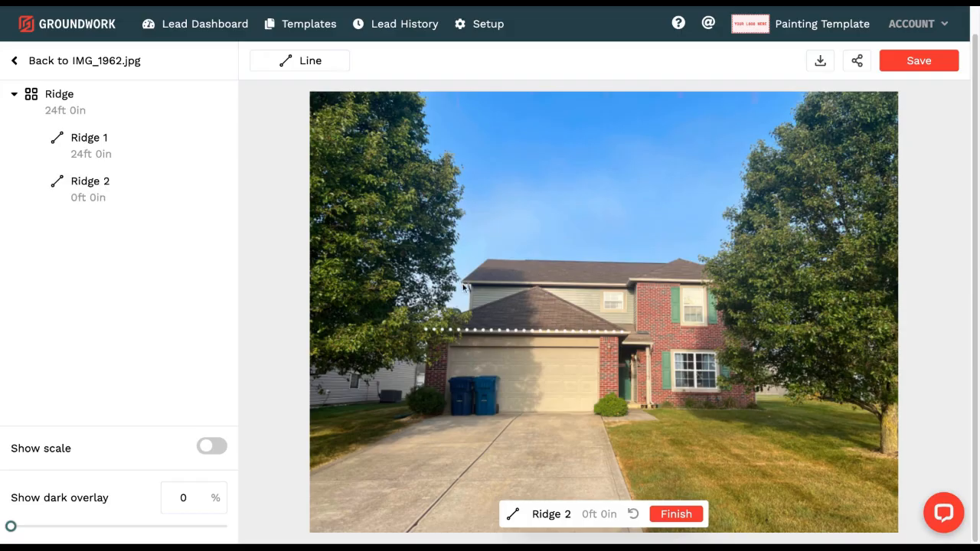
{"action": "left_click", "coordinate": [629, 286]}
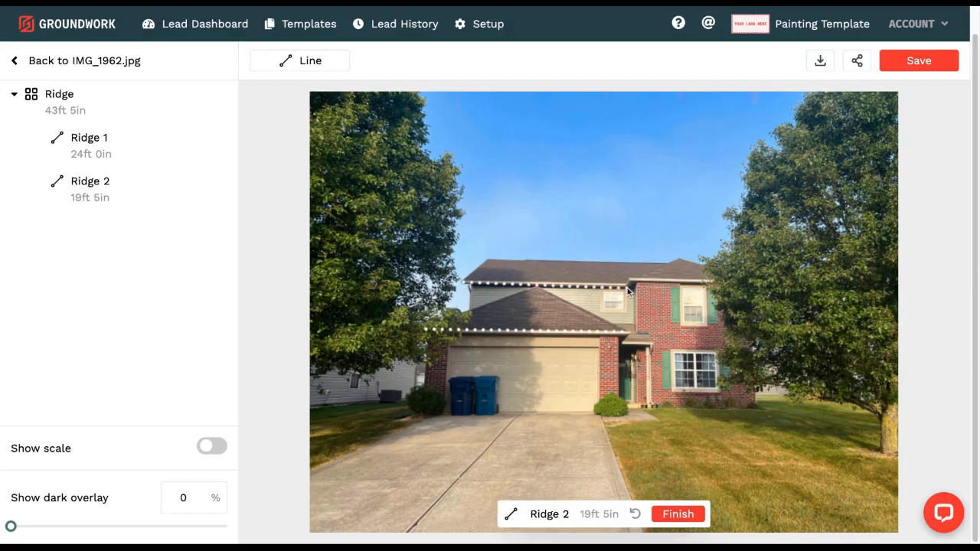
{"action": "left_click", "coordinate": [631, 284]}
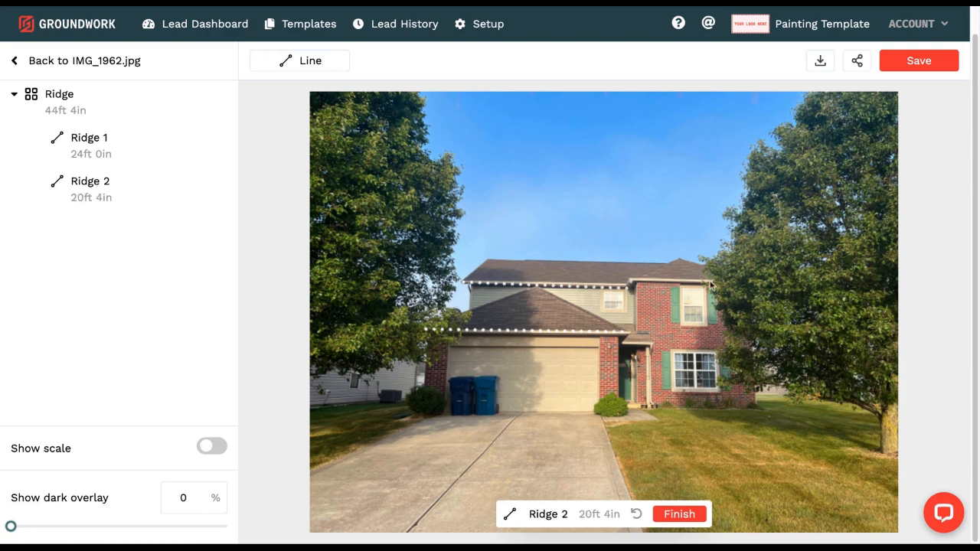
{"action": "left_click", "coordinate": [755, 286]}
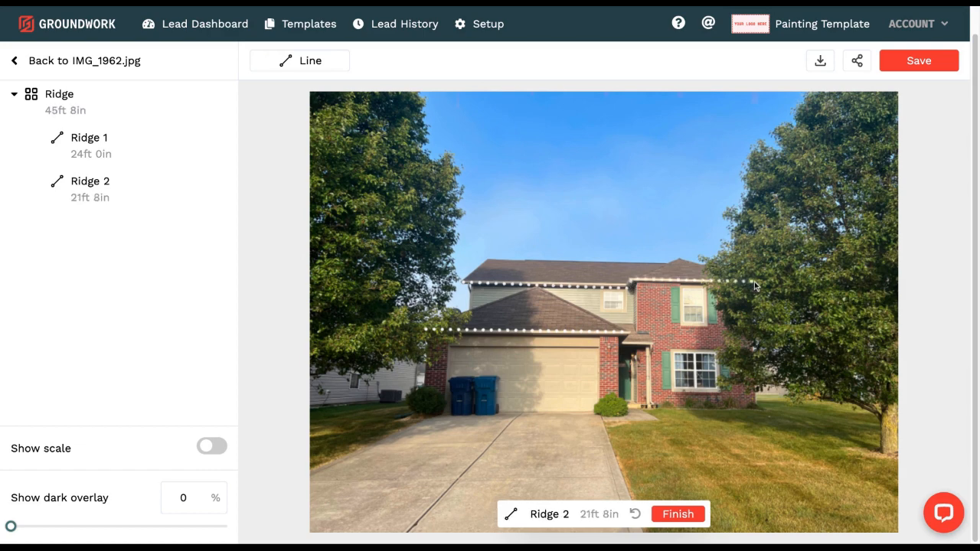
{"action": "left_click", "coordinate": [684, 514]}
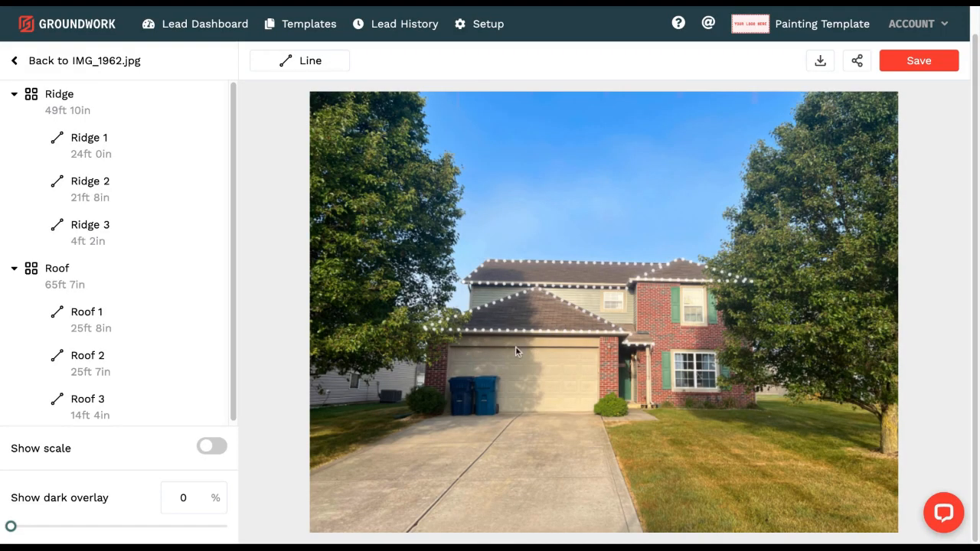
Step: Add a line named Window 1 to the design in a new group called Windows and Doors
{"action": "left_click", "coordinate": [280, 67]}
{"action": "left_click", "coordinate": [414, 203]}
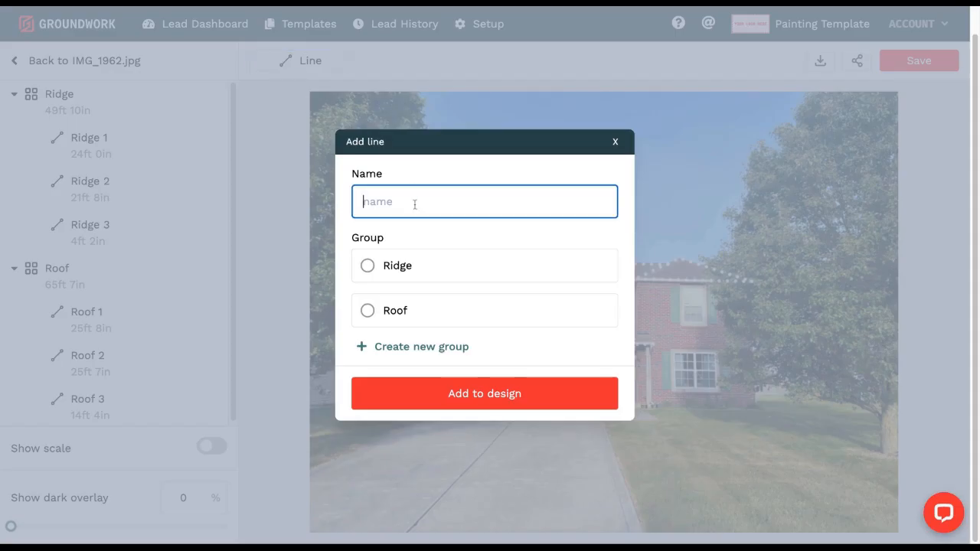
{"action": "type", "text": "Window 1"}
{"action": "left_click", "coordinate": [390, 348]}
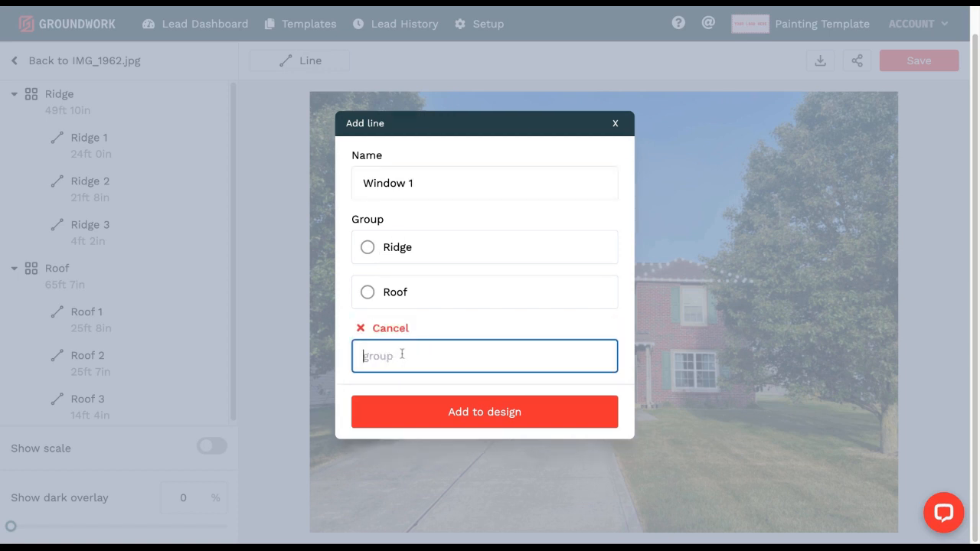
{"action": "type", "text": "Windo"}
{"action": "key", "text": "BackSpace"}
{"action": "type", "text": "indows and Door"}
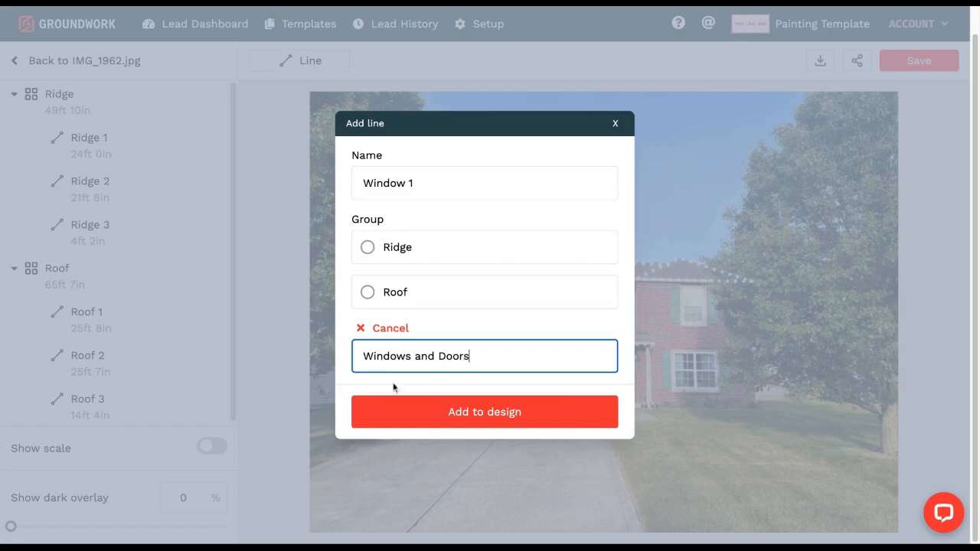
{"action": "left_click", "coordinate": [403, 413]}
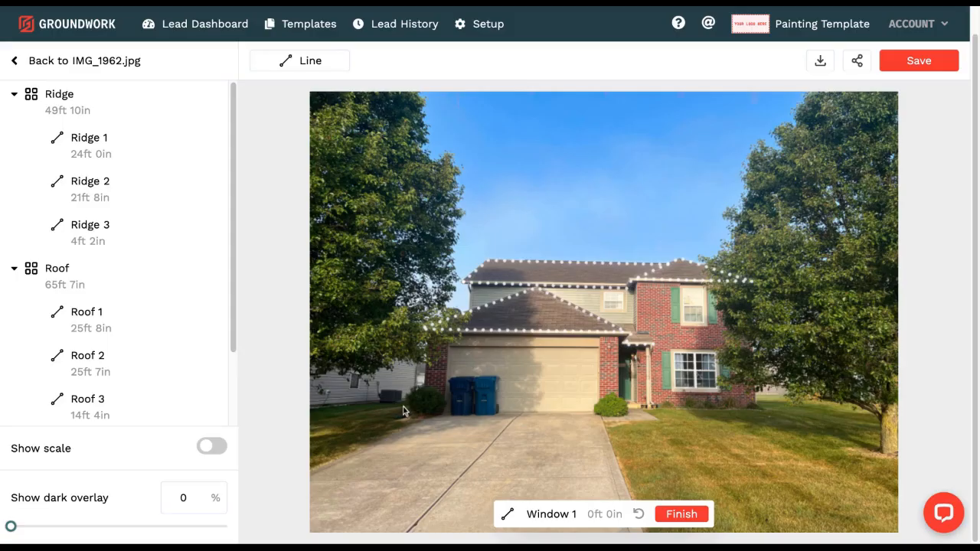
Step: Trace Window 1 around the small upper window above the garage, about 9 ft 8 in in total, and finish the line
{"action": "left_click", "coordinate": [625, 312]}
{"action": "left_click", "coordinate": [622, 291]}
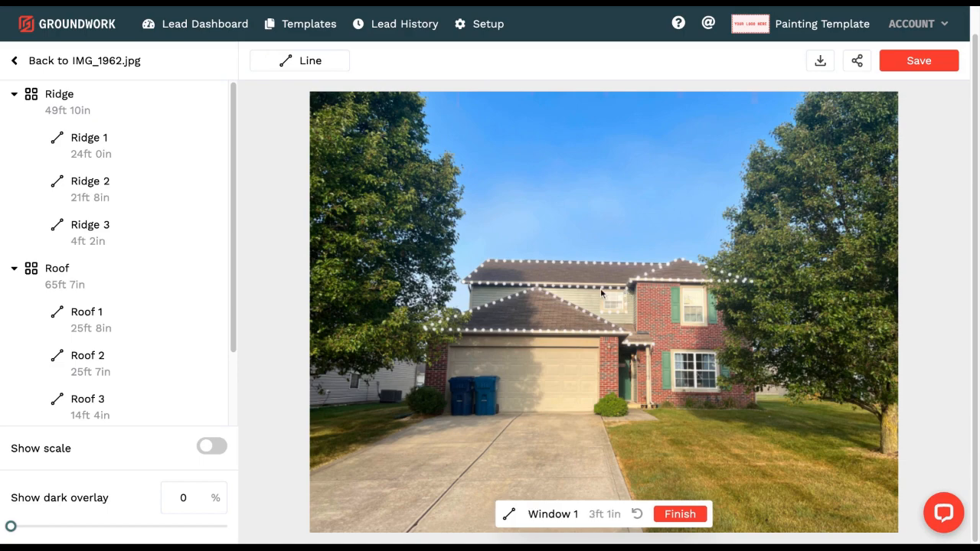
{"action": "left_click", "coordinate": [601, 288]}
{"action": "left_click", "coordinate": [602, 314]}
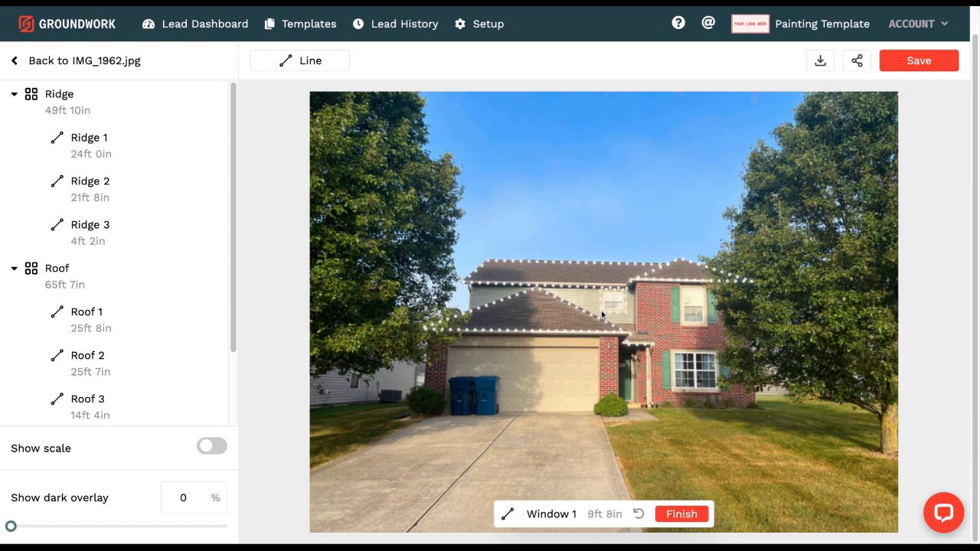
{"action": "left_click", "coordinate": [685, 514]}
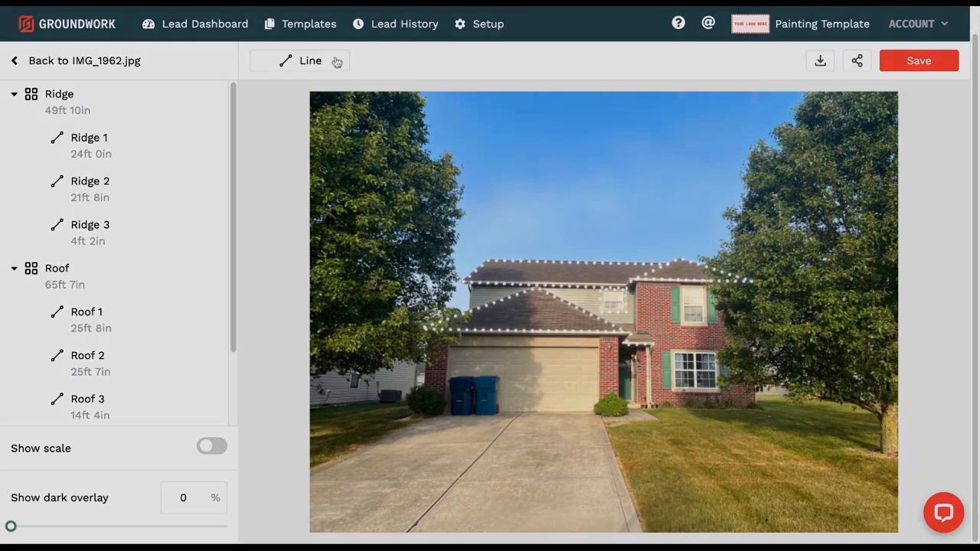
Step: Darken the house photo with a dark overlay of 50%
{"action": "scroll", "coordinate": [188, 311], "scroll_direction": "down", "scroll_amount": 1}
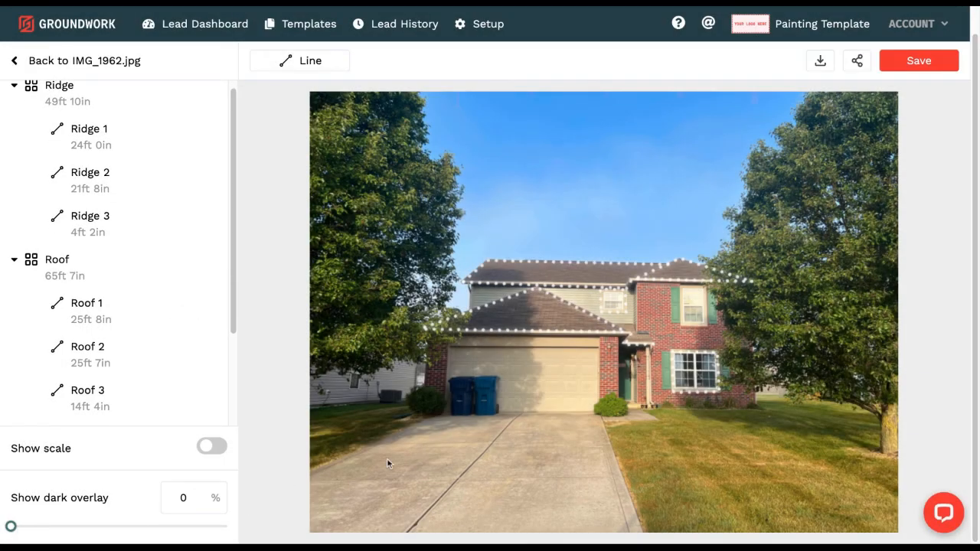
{"action": "key", "text": "Right"}
{"action": "key", "text": "Right"}
{"action": "key", "text": "Right"}
{"action": "key", "text": "Right"}
{"action": "key", "text": "Right"}
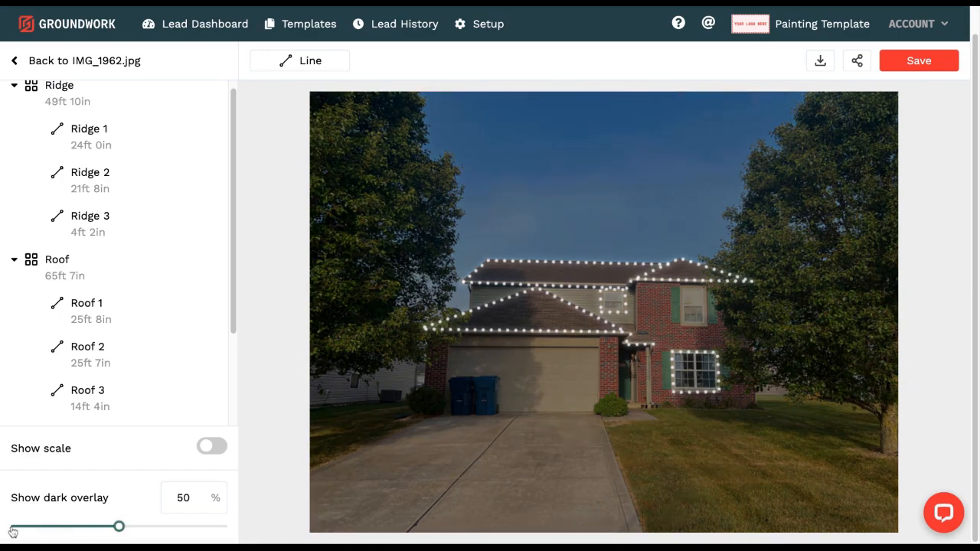
{"action": "key", "text": "Right"}
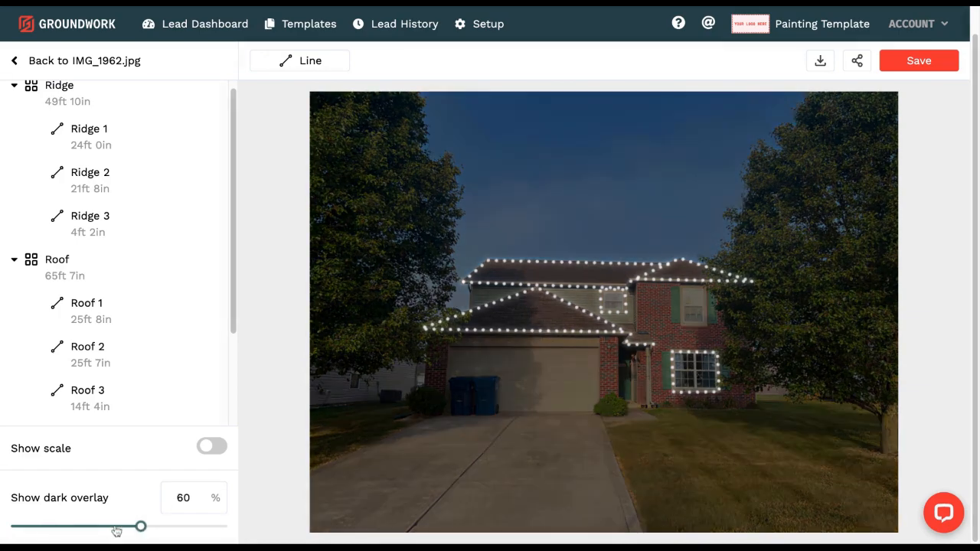
{"action": "left_click", "coordinate": [117, 528]}
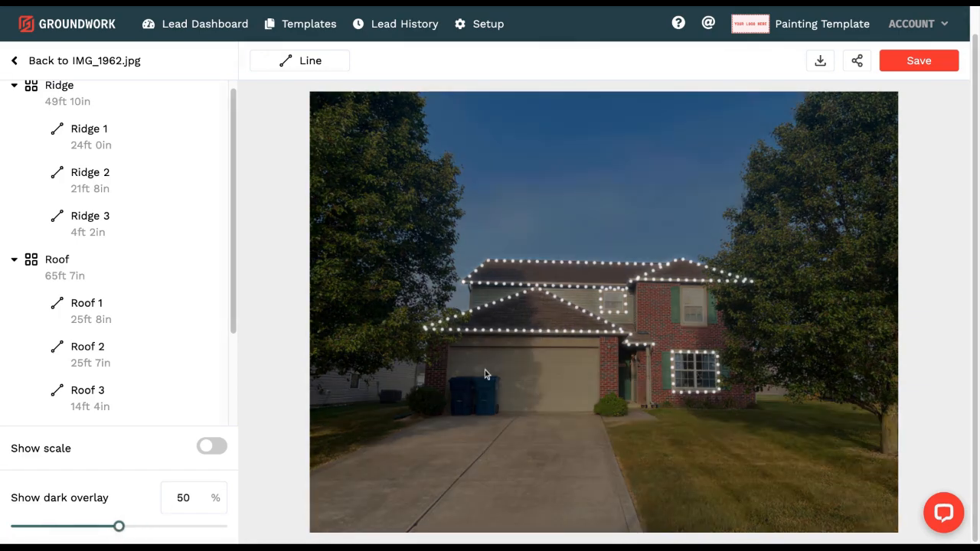
Step: Set the dark overlay on the house photo to 60% and save the mockup
{"action": "key", "text": "Right"}
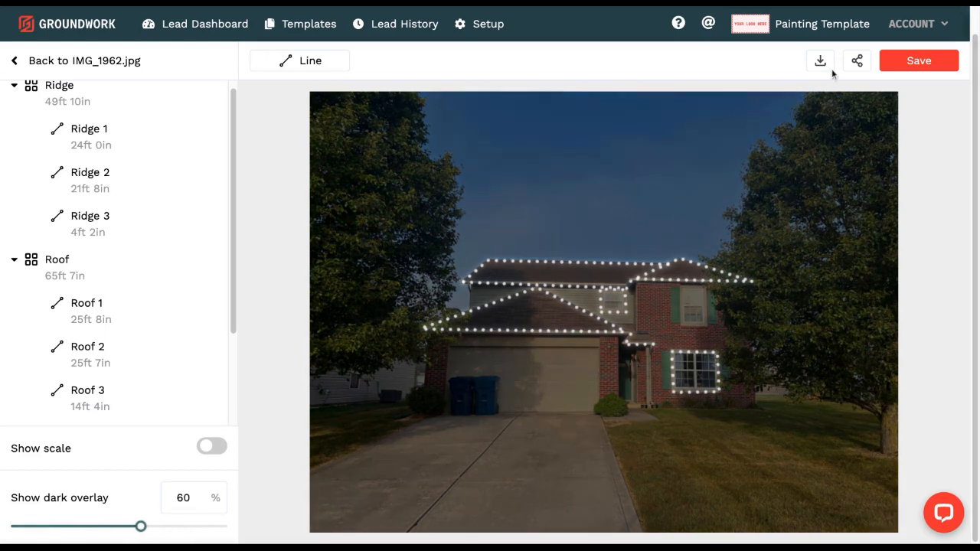
{"action": "left_click", "coordinate": [923, 63]}
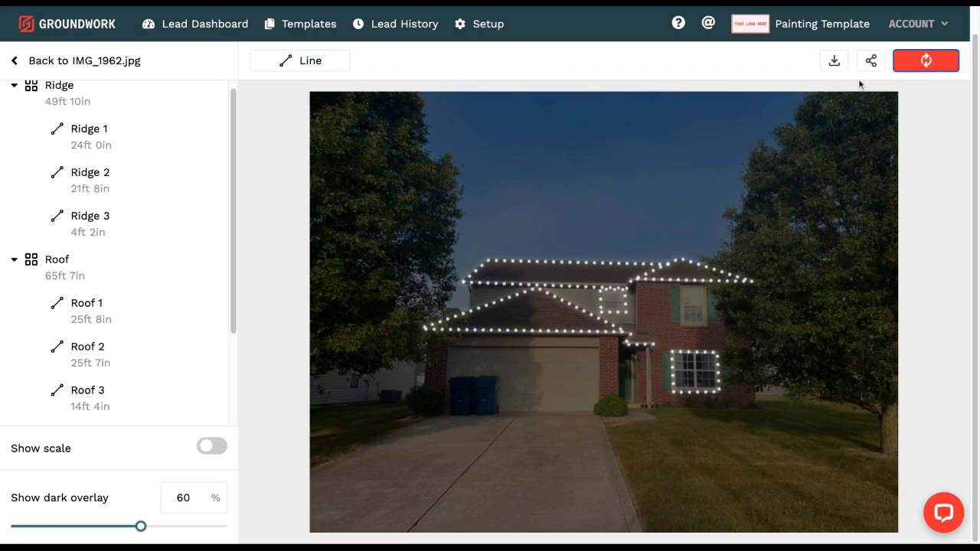
Step: Download the finished mockup image, then share it with the lead by sending the template message with the image attached
{"action": "left_click", "coordinate": [838, 64]}
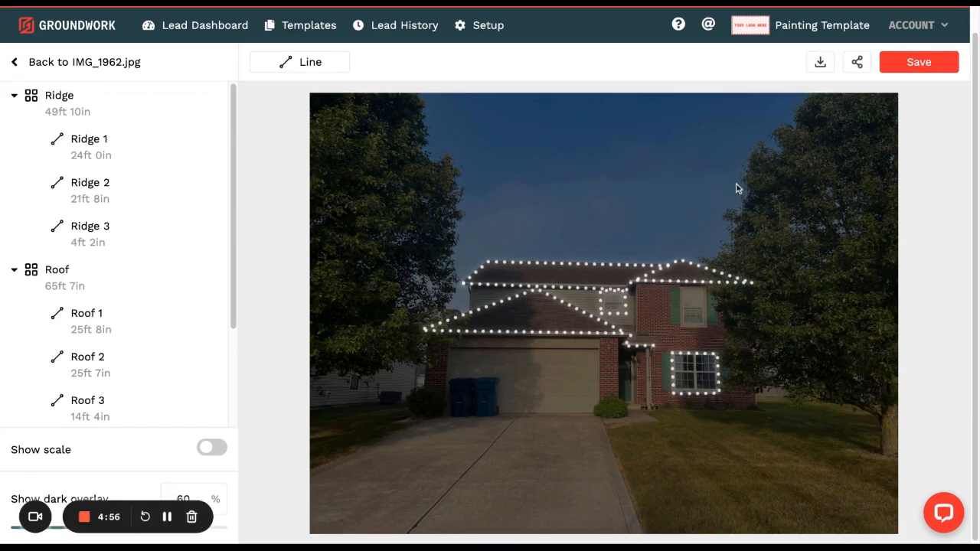
{"action": "left_click", "coordinate": [860, 66]}
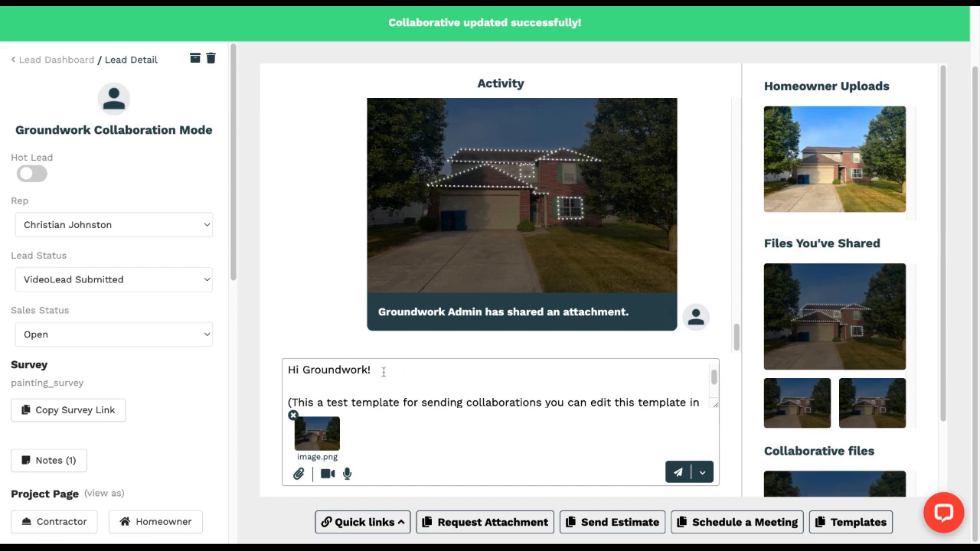
{"action": "scroll", "coordinate": [390, 370], "scroll_direction": "down", "scroll_amount": 1}
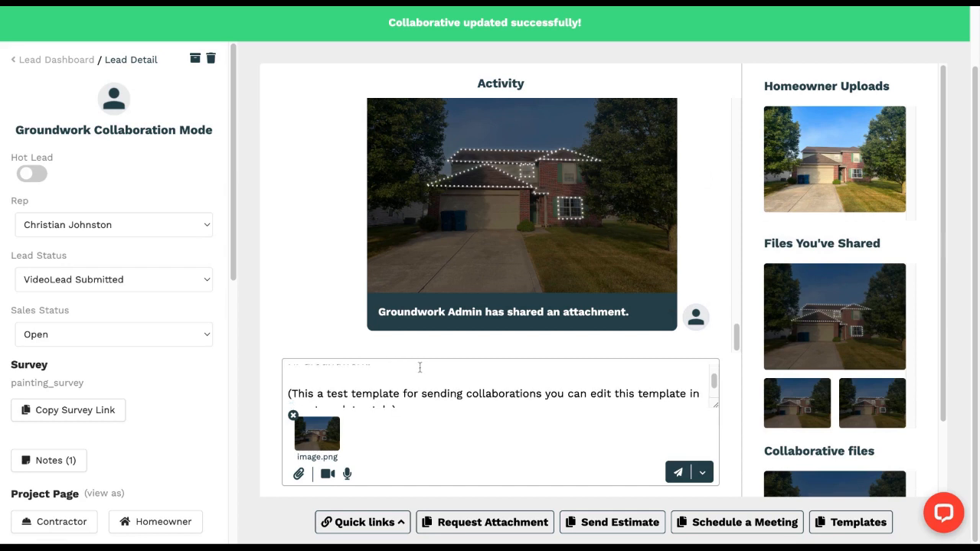
{"action": "scroll", "coordinate": [436, 368], "scroll_direction": "down", "scroll_amount": 2}
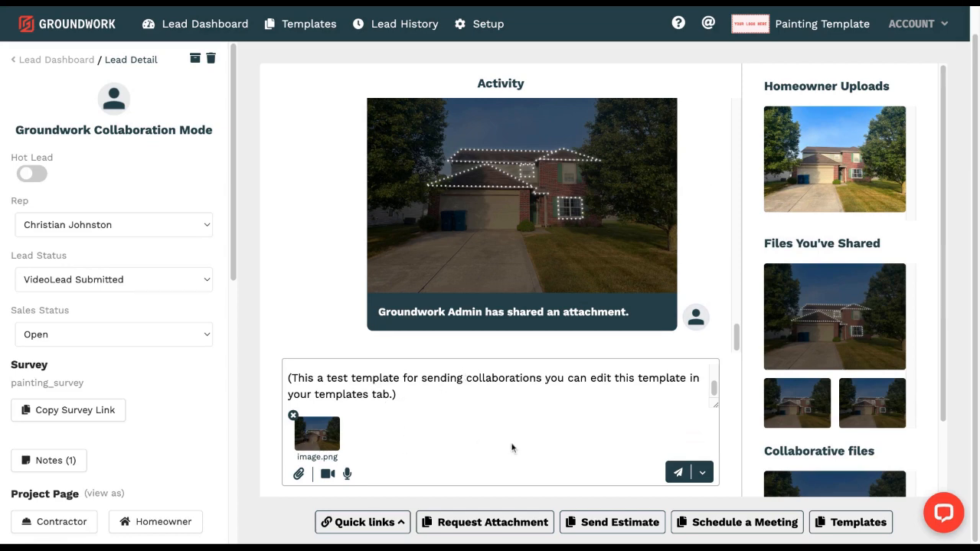
{"action": "left_click", "coordinate": [679, 474]}
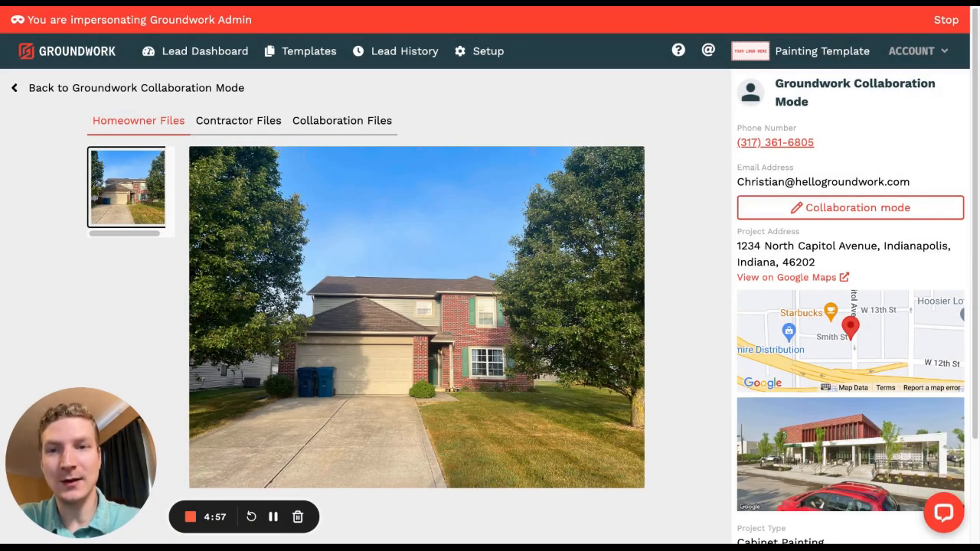
Step: Find the saved lighting mockup among the lead's collaboration files and reopen it in collaboration mode
{"action": "left_click", "coordinate": [334, 124]}
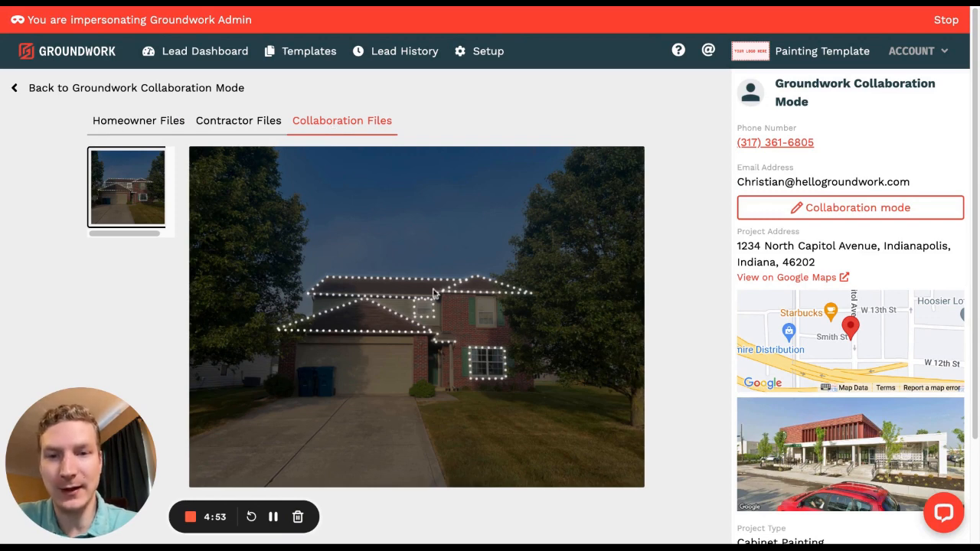
{"action": "left_click", "coordinate": [827, 210]}
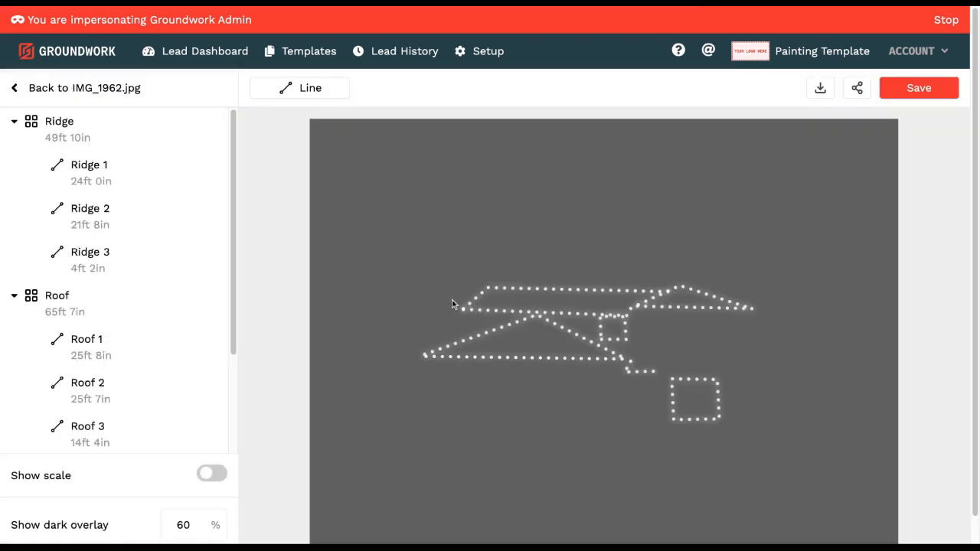
{"action": "scroll", "coordinate": [309, 256], "scroll_direction": "down", "scroll_amount": 1}
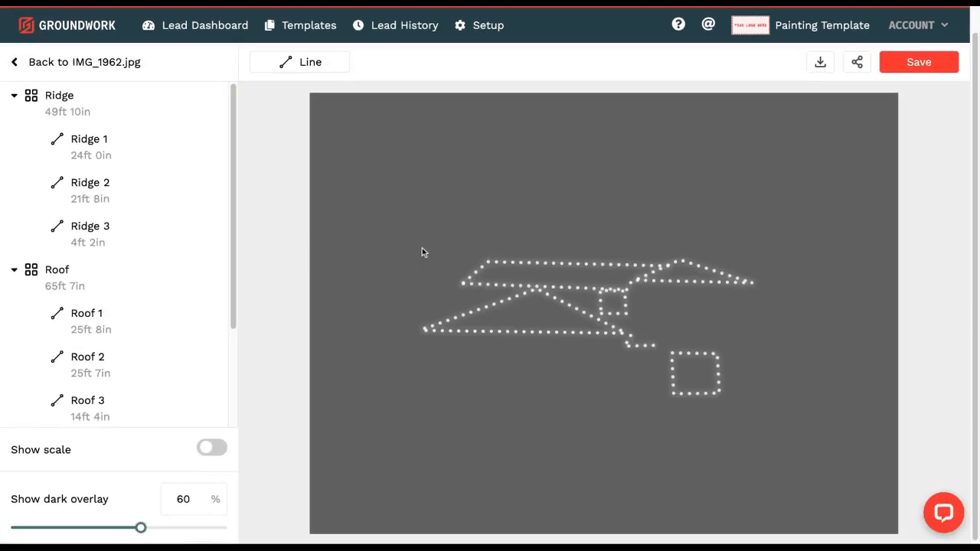
{"action": "scroll", "coordinate": [409, 255], "scroll_direction": "down", "scroll_amount": 1}
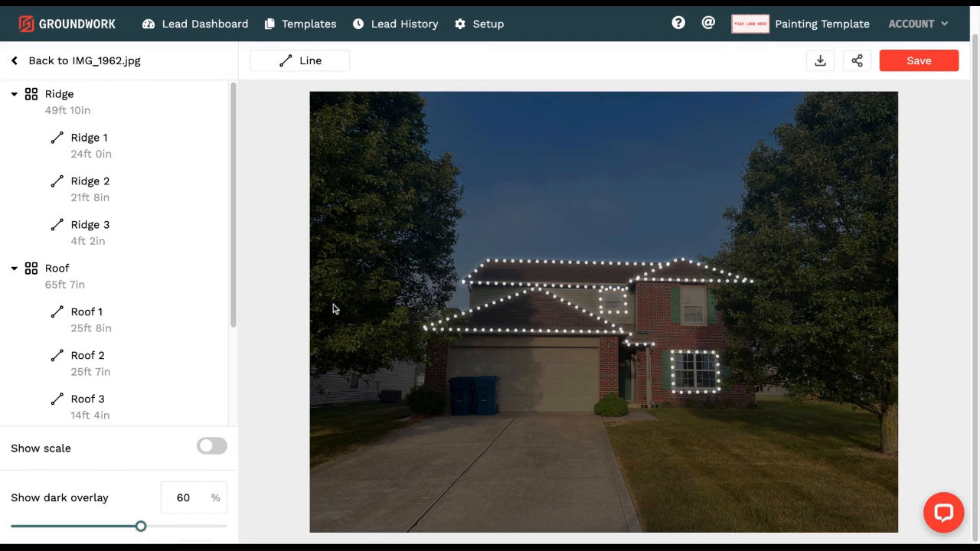
Step: Move the Ridge 1 line into the Roof group and review the group lengths
{"action": "mouse_move", "coordinate": [122, 309]}
{"action": "scroll", "coordinate": [92, 283], "scroll_direction": "up", "scroll_amount": 1}
{"action": "mouse_move", "coordinate": [87, 157]}
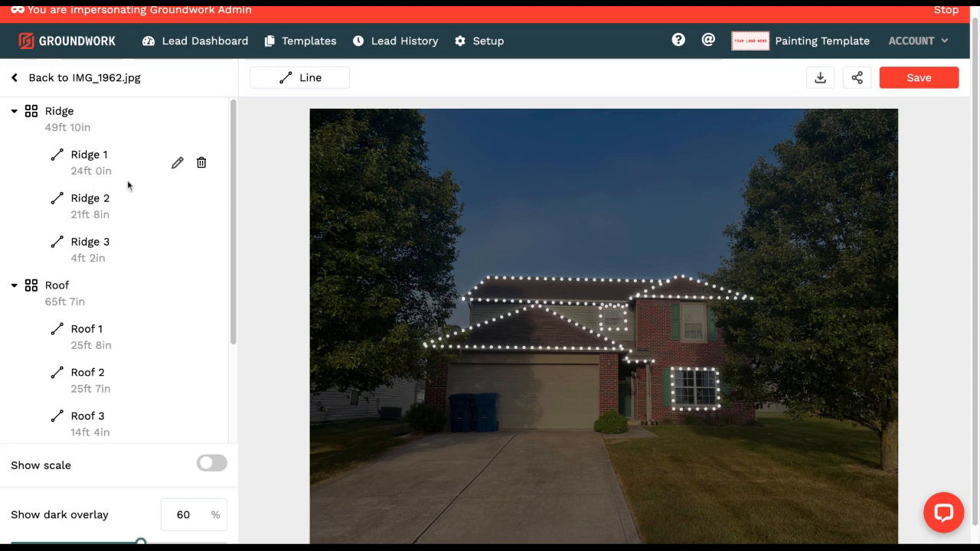
{"action": "left_click", "coordinate": [177, 164]}
{"action": "left_click", "coordinate": [367, 288]}
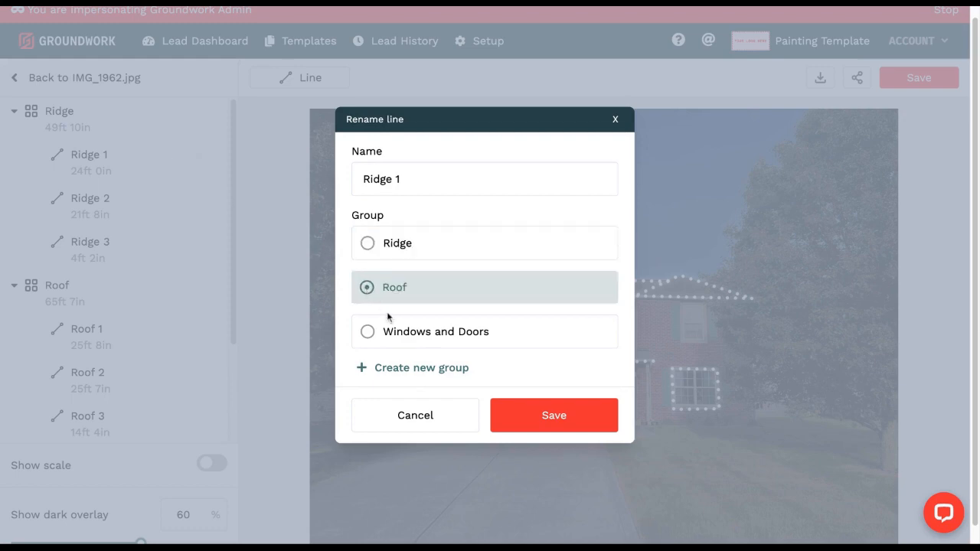
{"action": "left_click", "coordinate": [545, 416]}
{"action": "scroll", "coordinate": [154, 230], "scroll_direction": "down", "scroll_amount": 2}
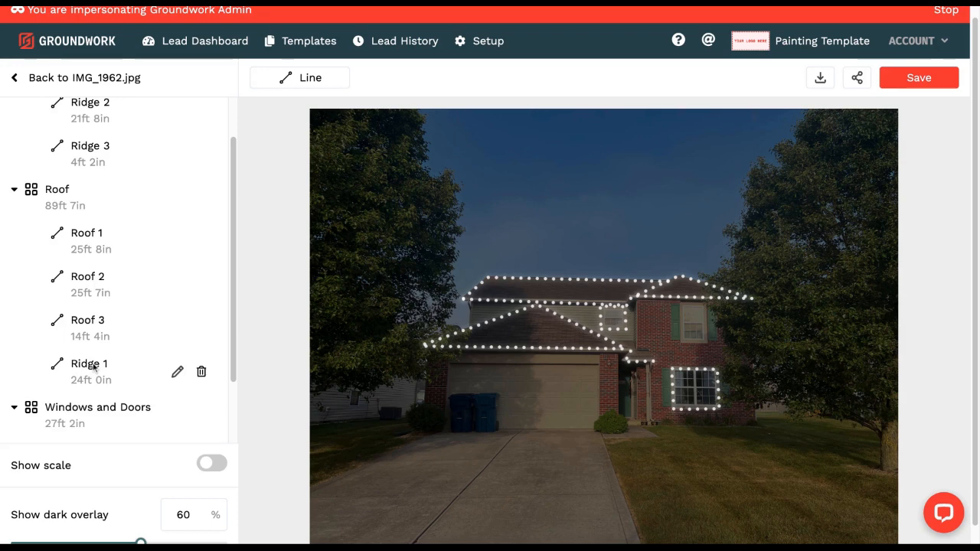
{"action": "scroll", "coordinate": [50, 213], "scroll_direction": "up", "scroll_amount": 1}
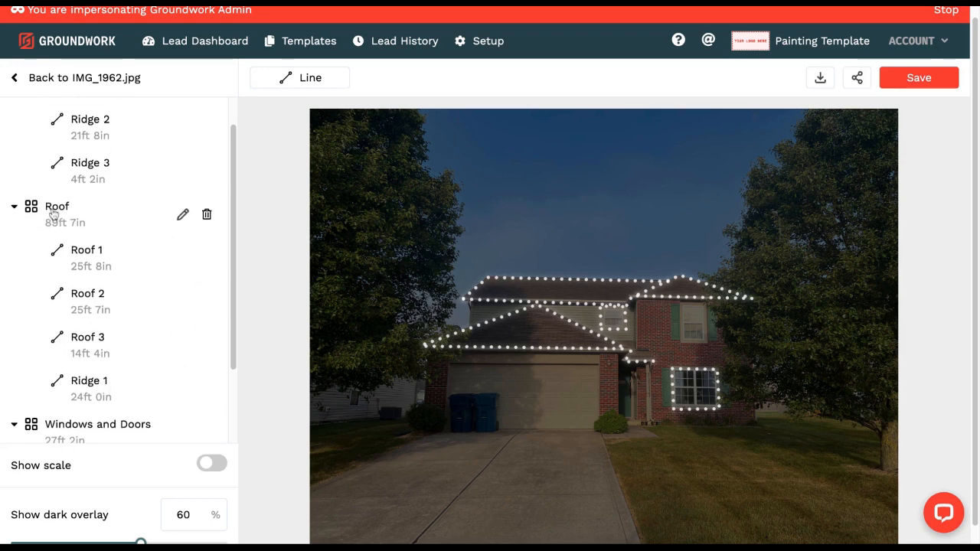
{"action": "scroll", "coordinate": [56, 207], "scroll_direction": "up", "scroll_amount": 1}
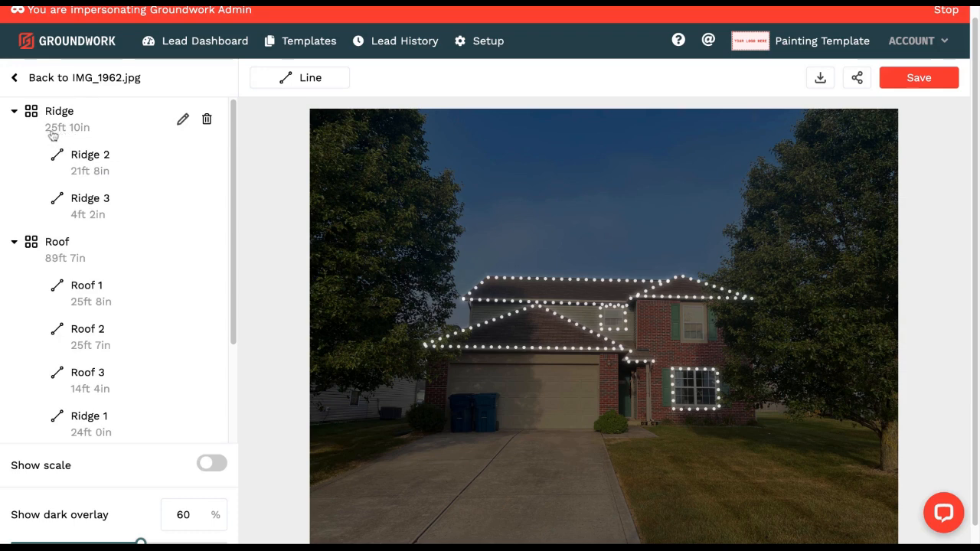
Step: Move the Ridge 1 line from the Roof group back into the Ridge group
{"action": "scroll", "coordinate": [92, 319], "scroll_direction": "down", "scroll_amount": 1}
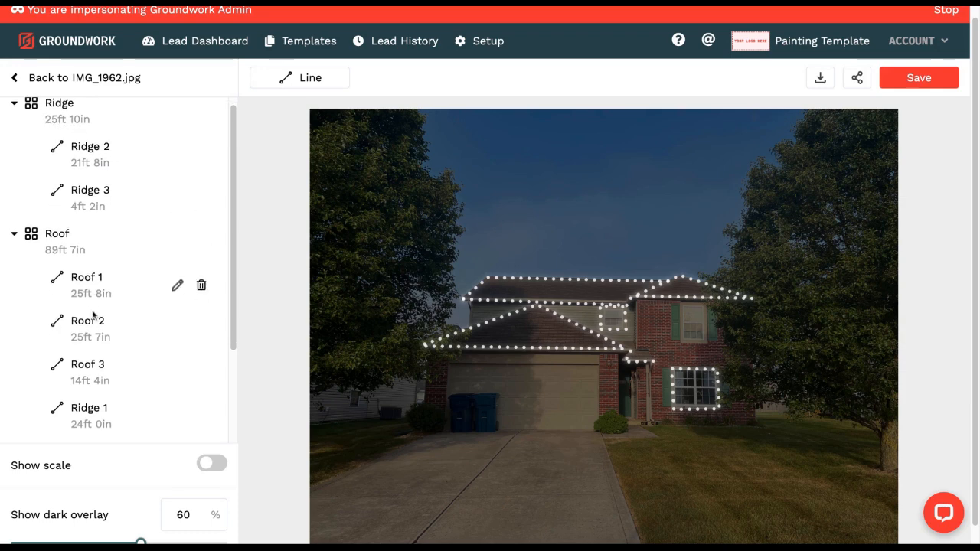
{"action": "left_click", "coordinate": [177, 386]}
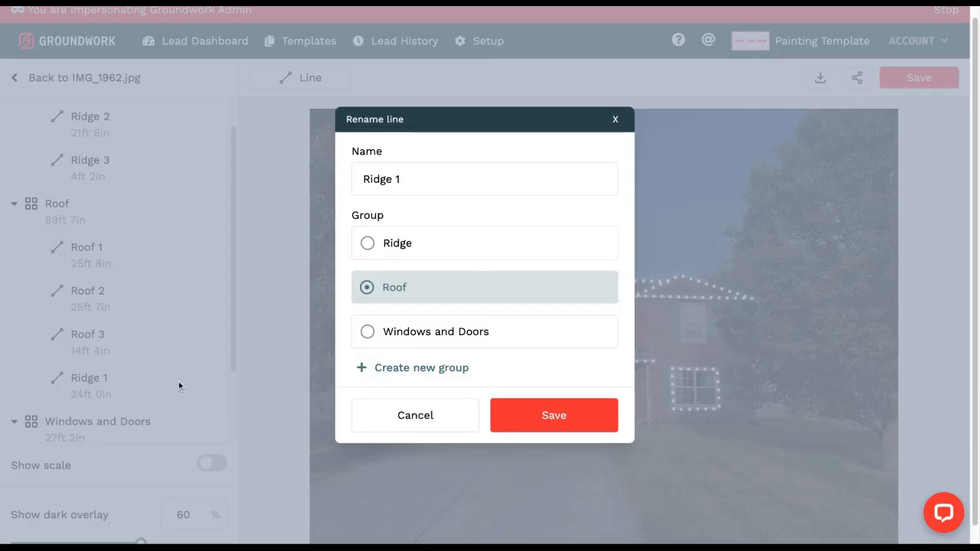
{"action": "left_click", "coordinate": [368, 242]}
{"action": "left_click", "coordinate": [544, 415]}
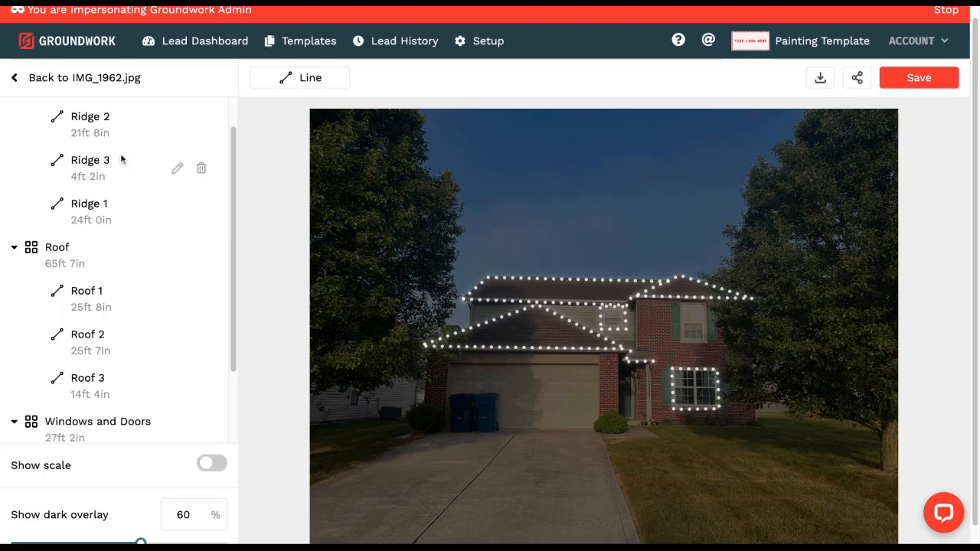
{"action": "scroll", "coordinate": [116, 160], "scroll_direction": "up", "scroll_amount": 1}
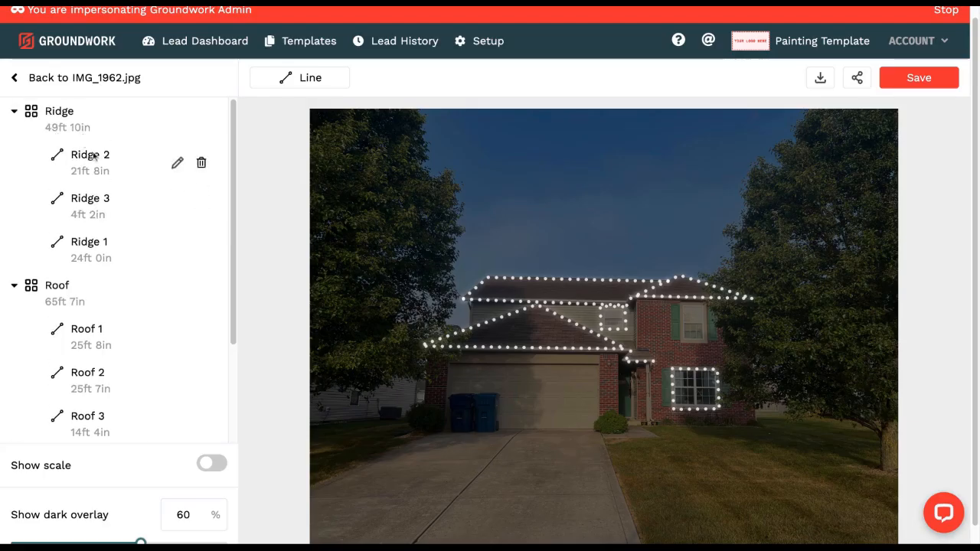
Step: Collapse the Roof, Windows and Doors, and Ridge groups in the line list, and expand Ridge again
{"action": "scroll", "coordinate": [86, 283], "scroll_direction": "down", "scroll_amount": 1}
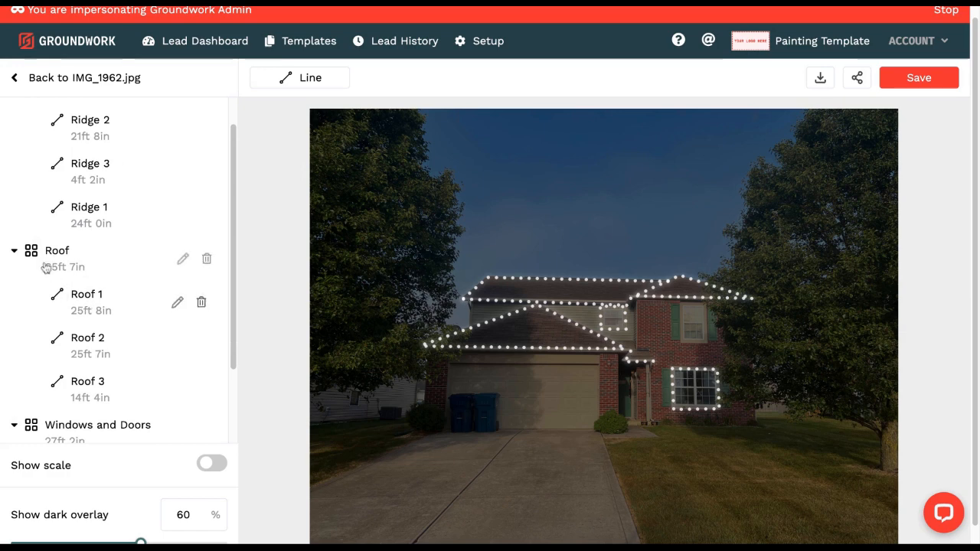
{"action": "scroll", "coordinate": [86, 305], "scroll_direction": "down", "scroll_amount": 1}
{"action": "left_click", "coordinate": [17, 222]}
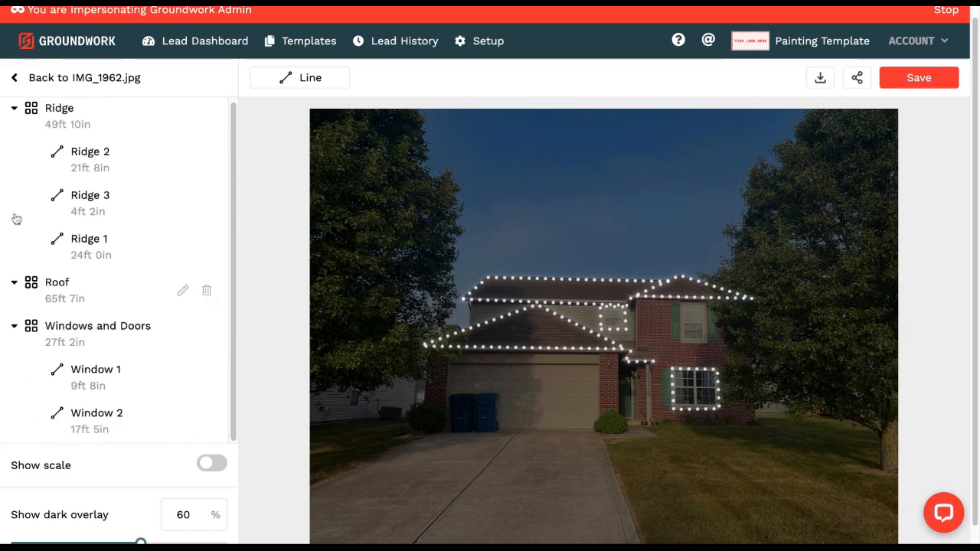
{"action": "left_click", "coordinate": [15, 325]}
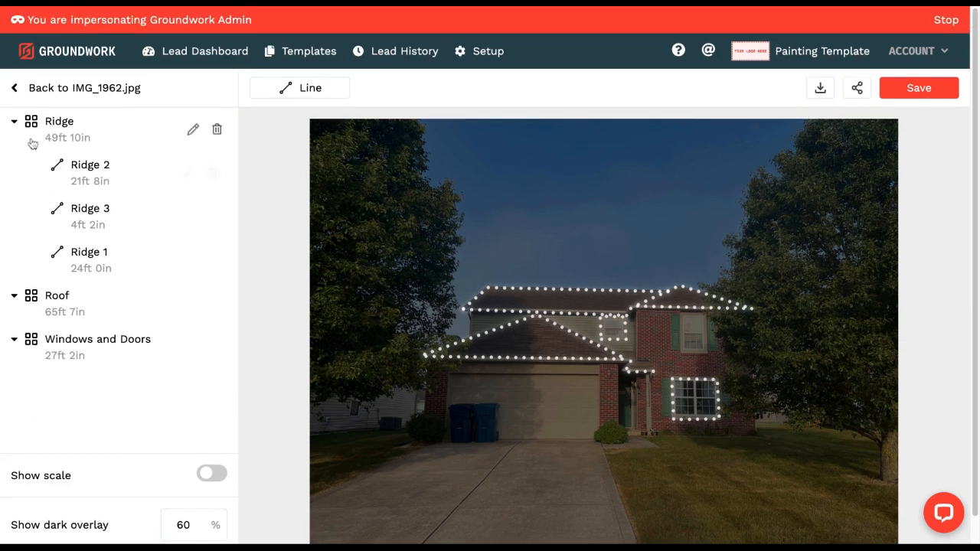
{"action": "left_click", "coordinate": [15, 123]}
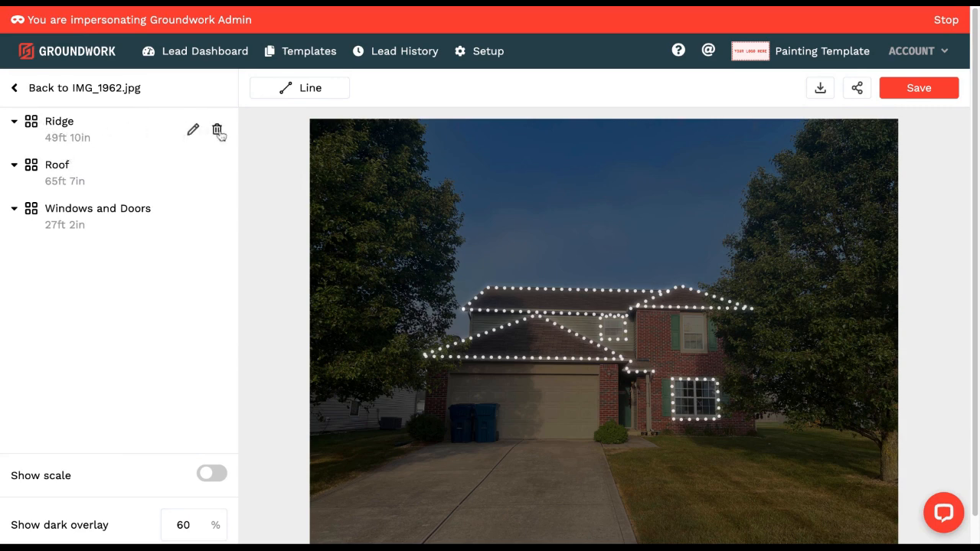
{"action": "left_click", "coordinate": [16, 122]}
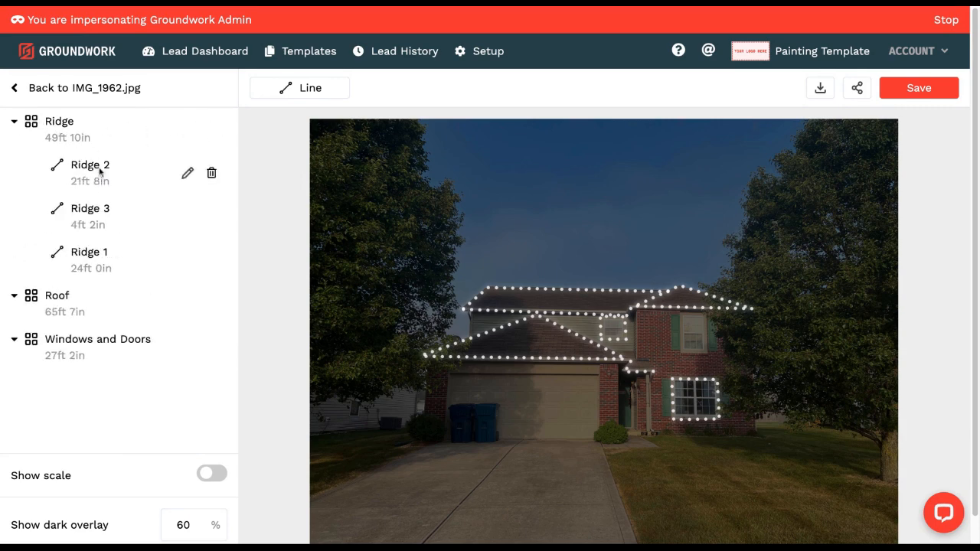